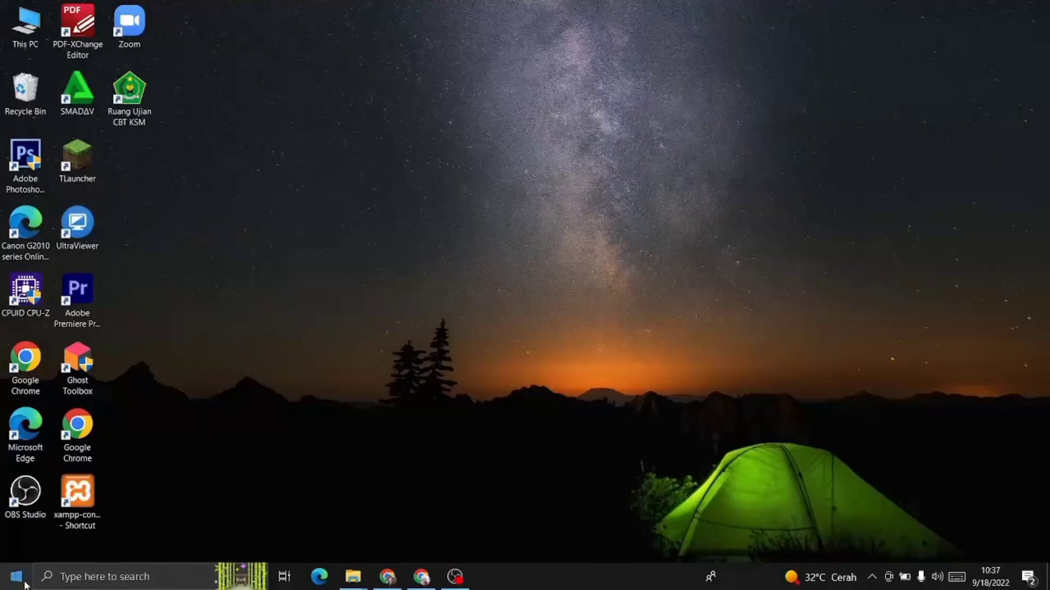
Launch PowerPoint 2013 from the Windows Start menu.
left_click(22, 583)
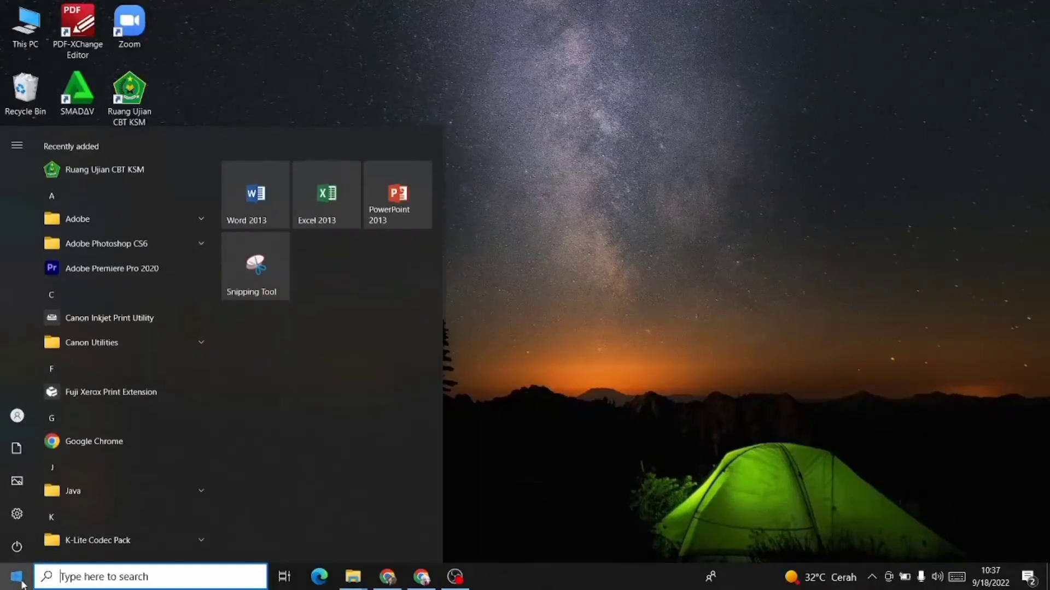
left_click(392, 205)
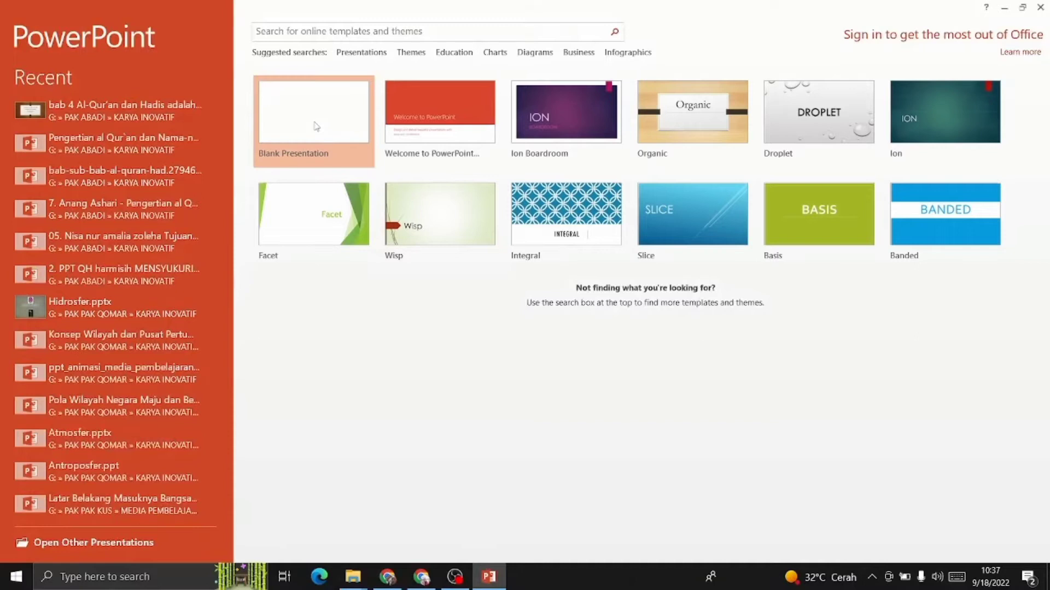
Create a blank presentation and give its first slide the Blank layout.
left_click(316, 127)
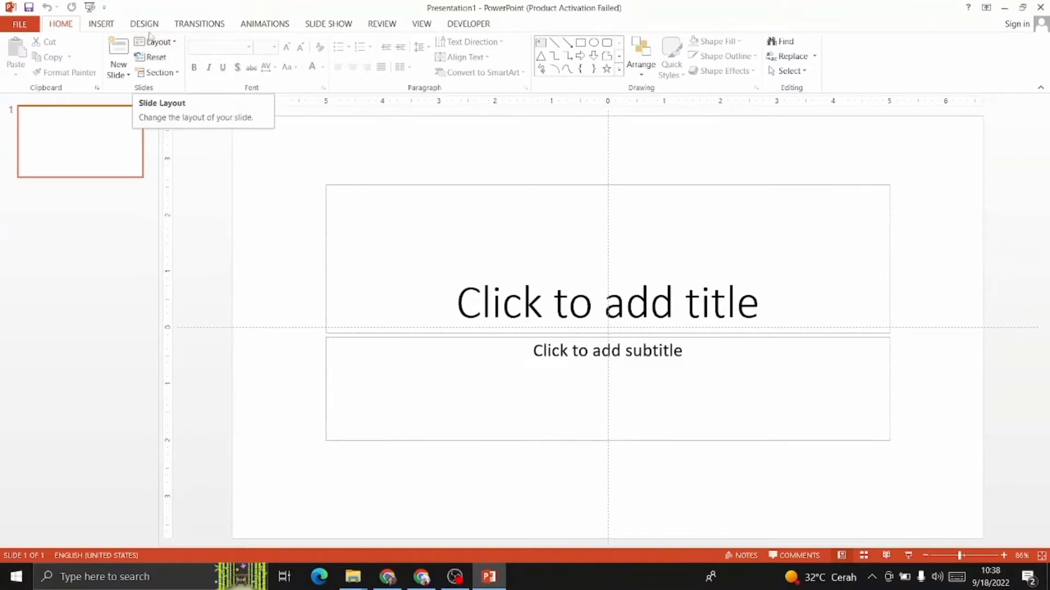
left_click(157, 48)
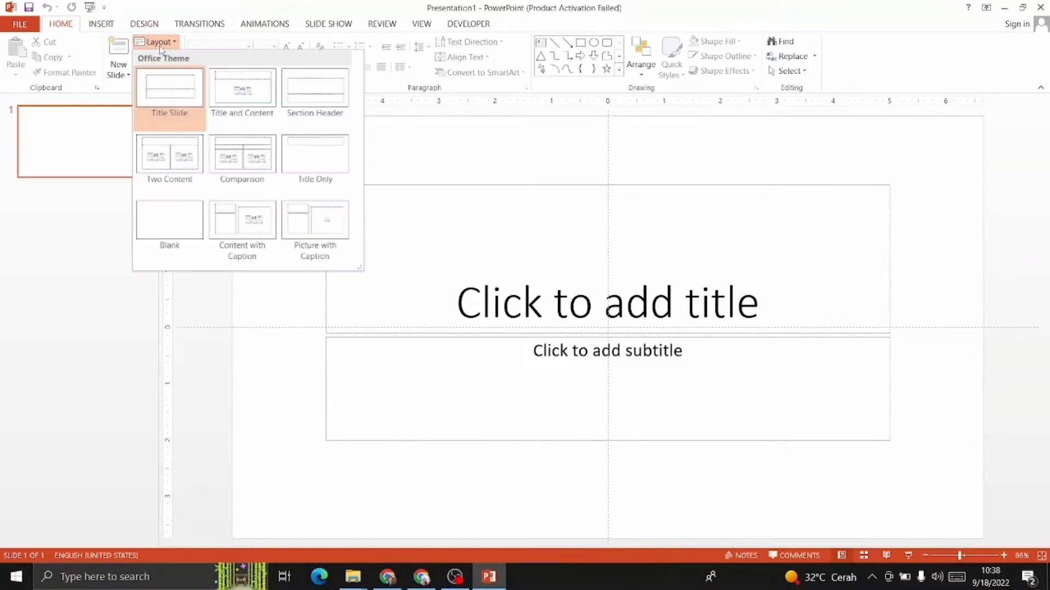
left_click(145, 231)
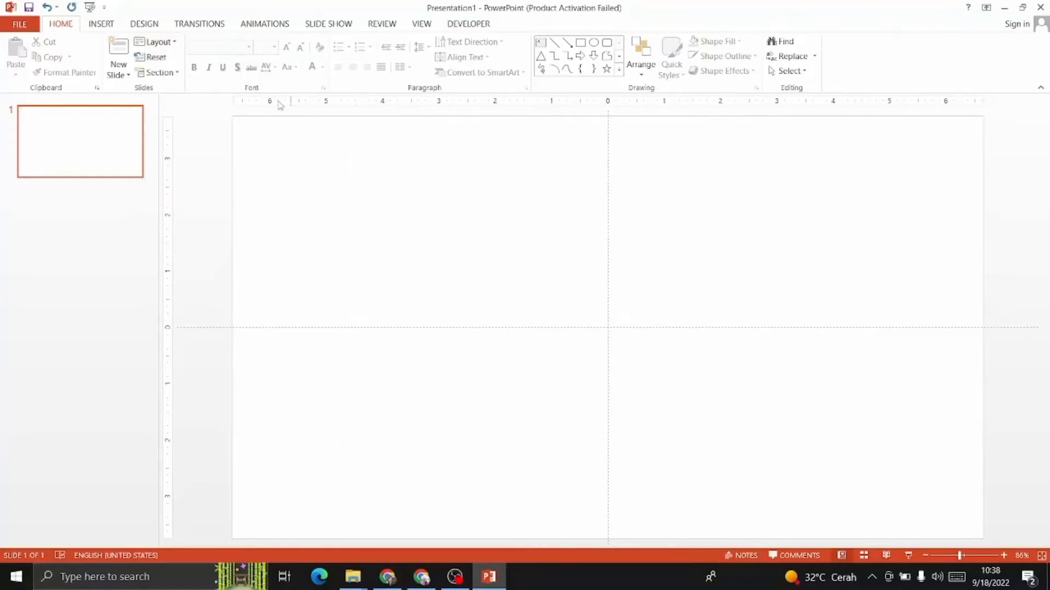
Draw a 5.76" × 11" rectangle across the slide and style it white with a dark outline.
left_click(100, 25)
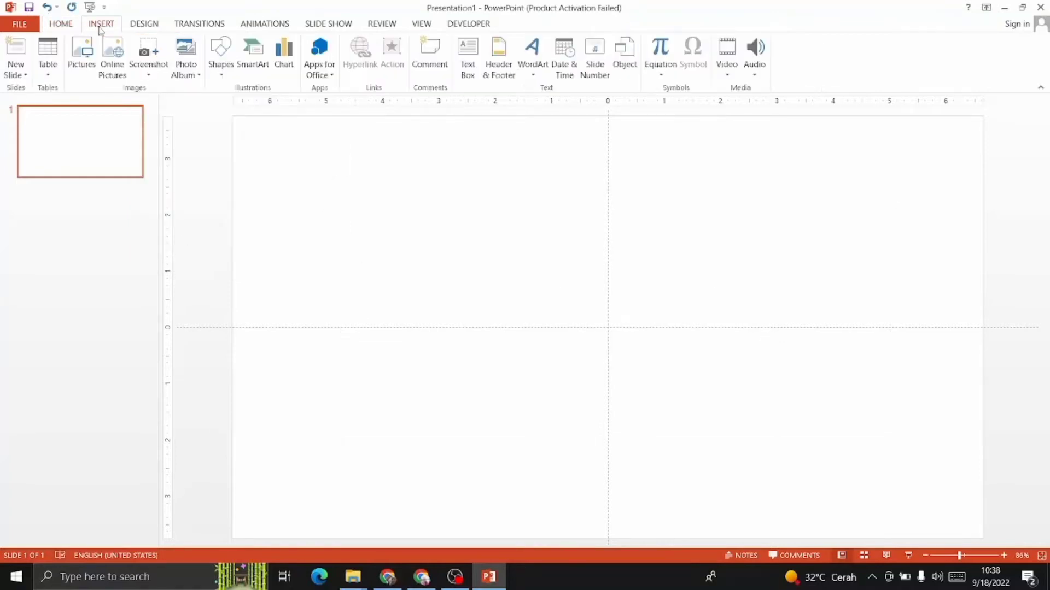
left_click(220, 73)
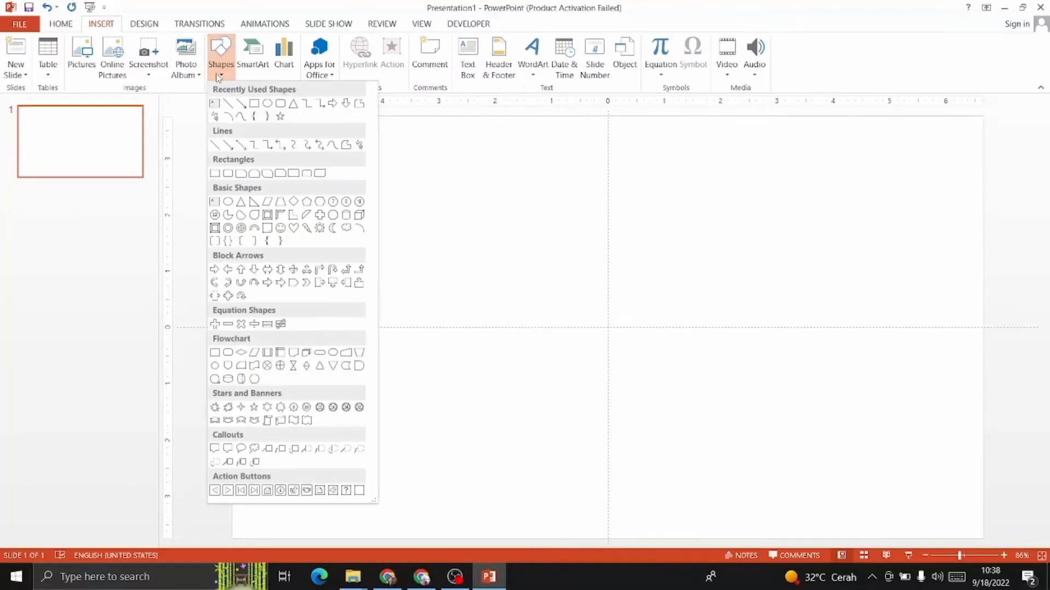
left_click(253, 115)
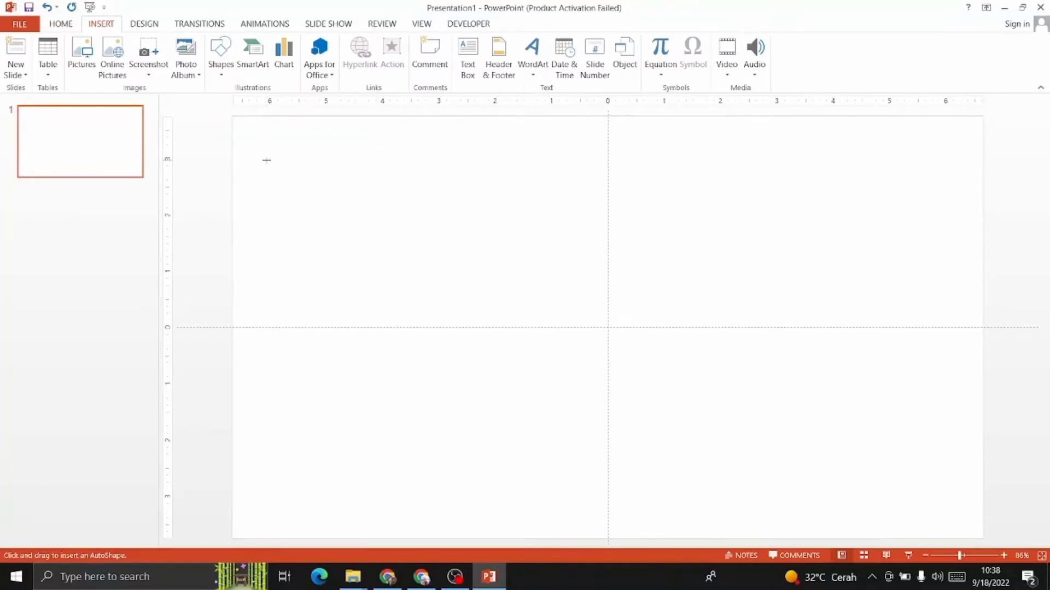
mouse_move(301, 173)
left_mouse_down()
mouse_move(830, 491)
mouse_move(922, 499)
left_mouse_up()
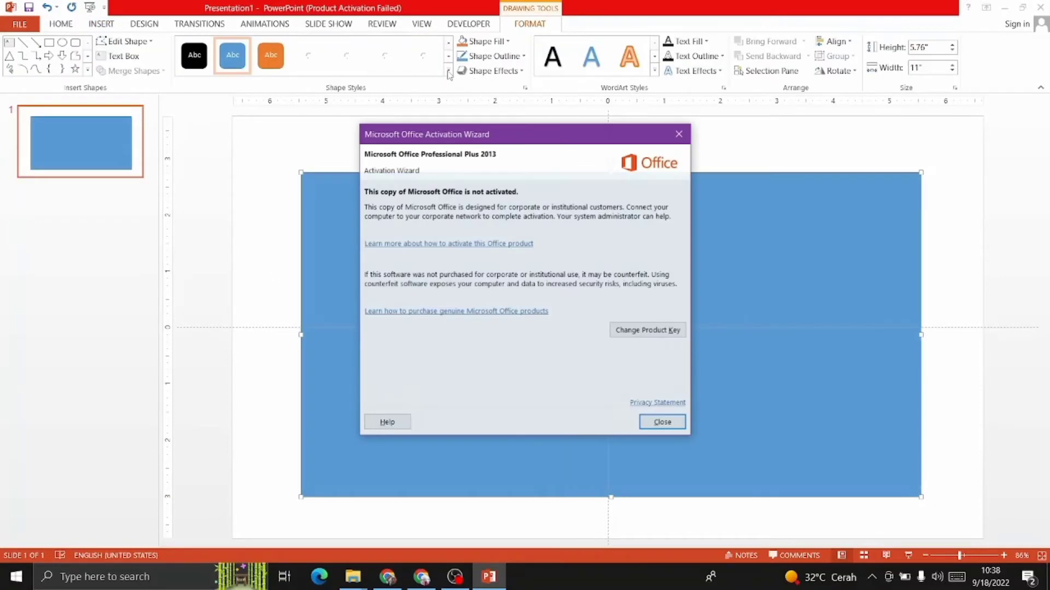
left_click(674, 427)
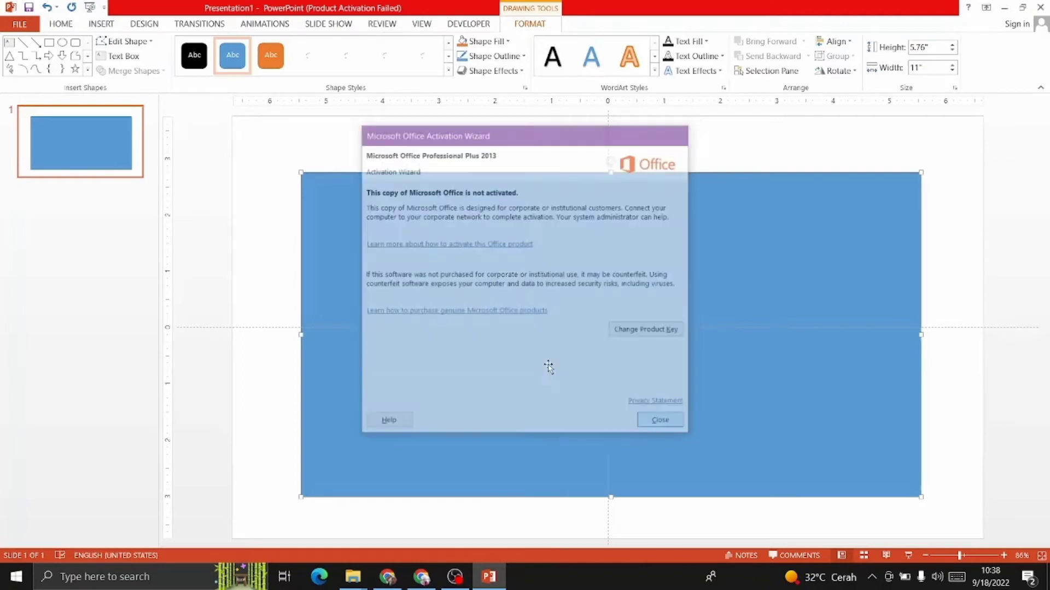
left_click(448, 72)
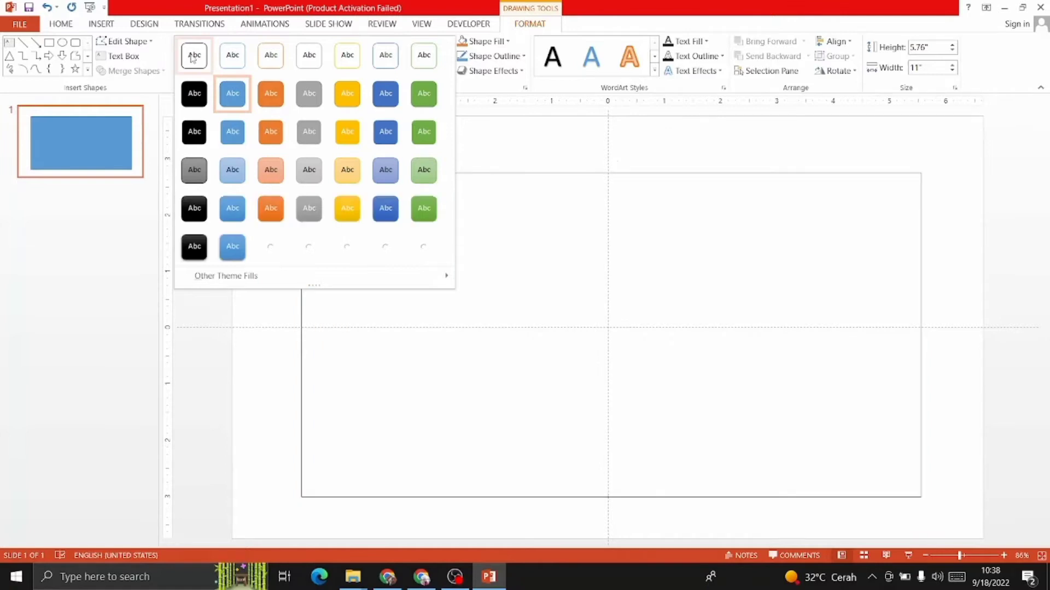
left_click(198, 59)
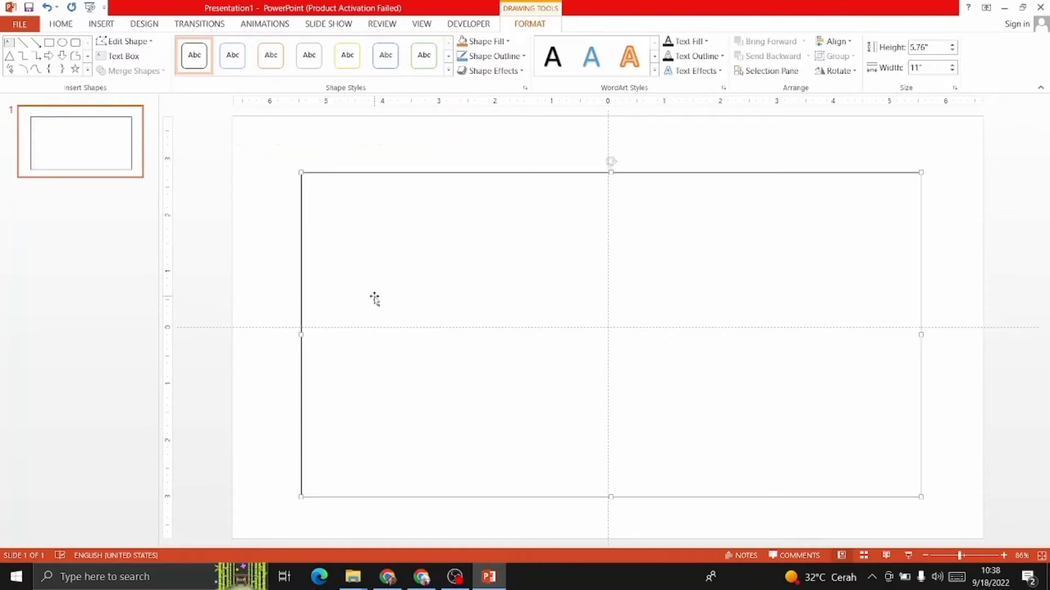
Type 'Cara Membuat Animasi Typing atau Mengetik di Ms Power Point' into the rectangle, then nudge it right.
type("Cara")
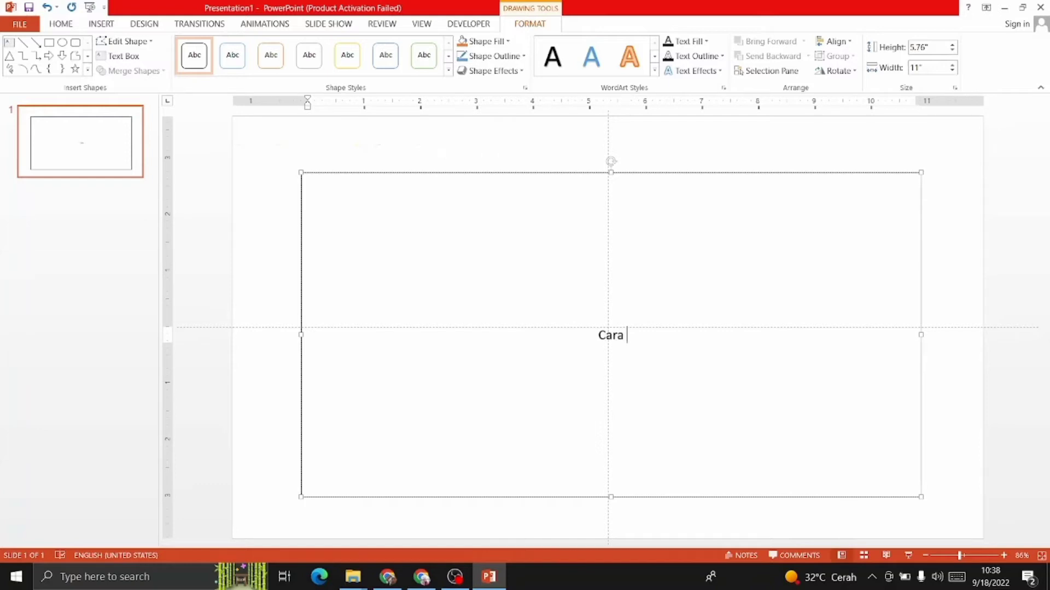
type("Membuat Animasi")
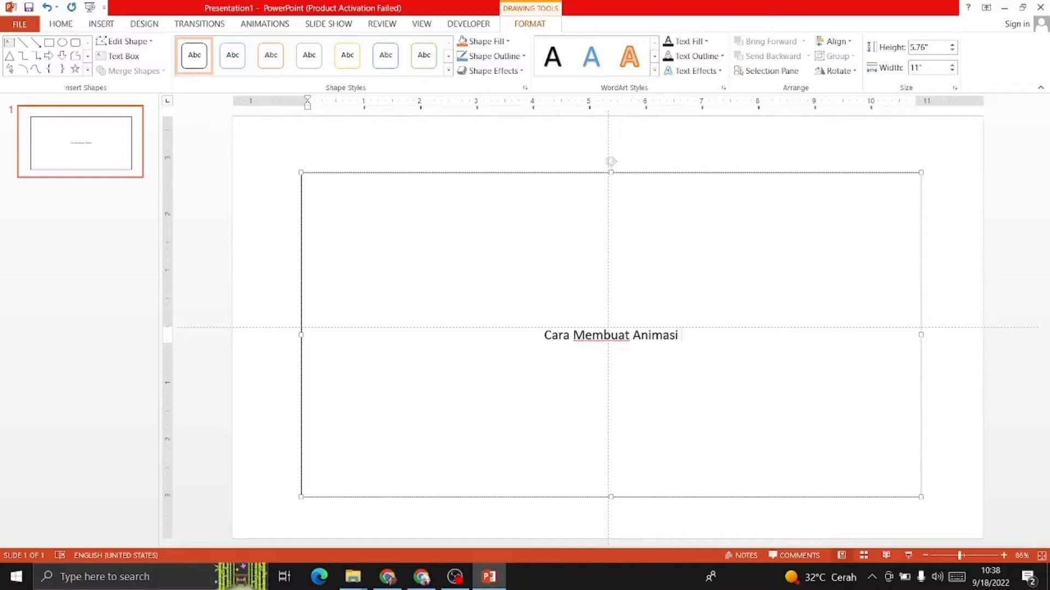
type(" Typing atauMene")
key("BackSpace")
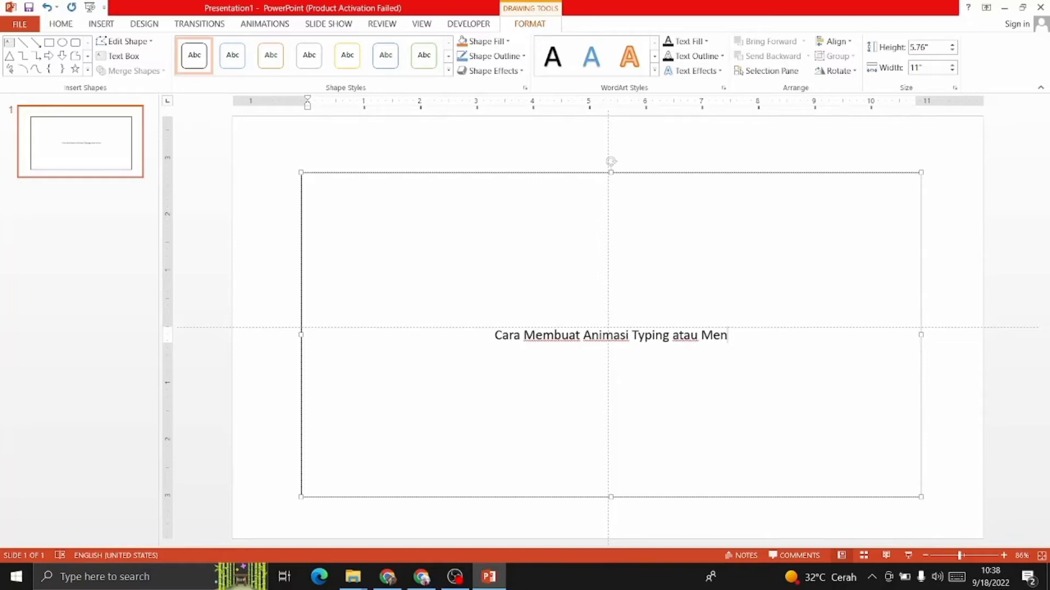
type("getik di ")
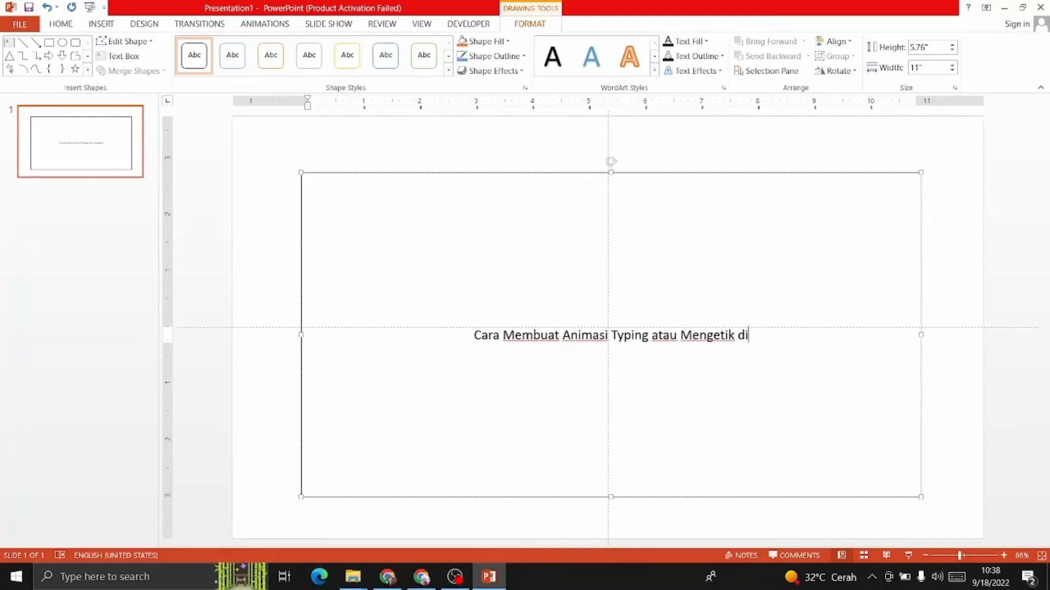
type("M")
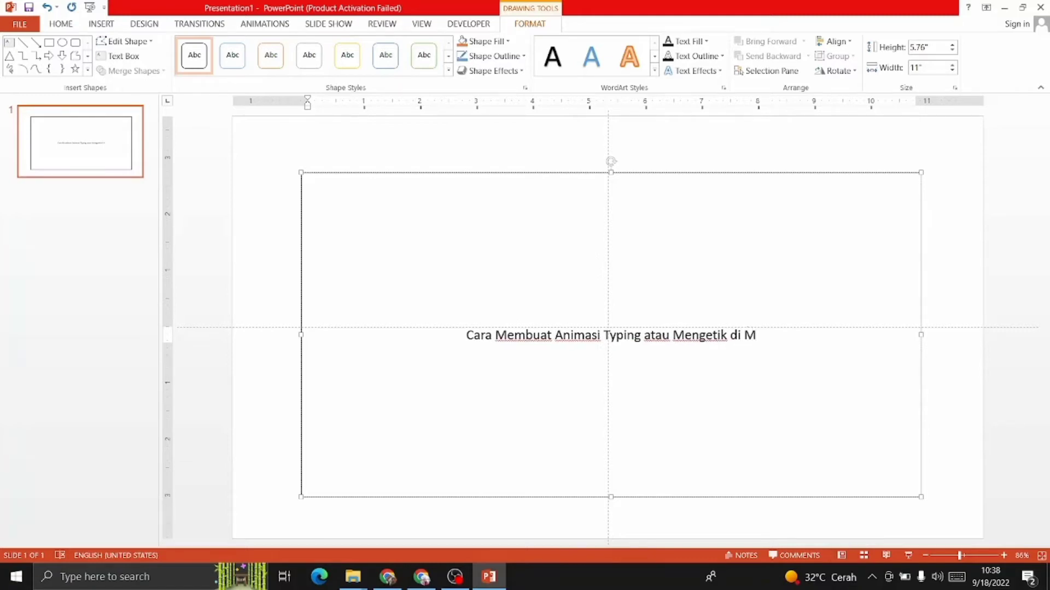
type("s Power Point")
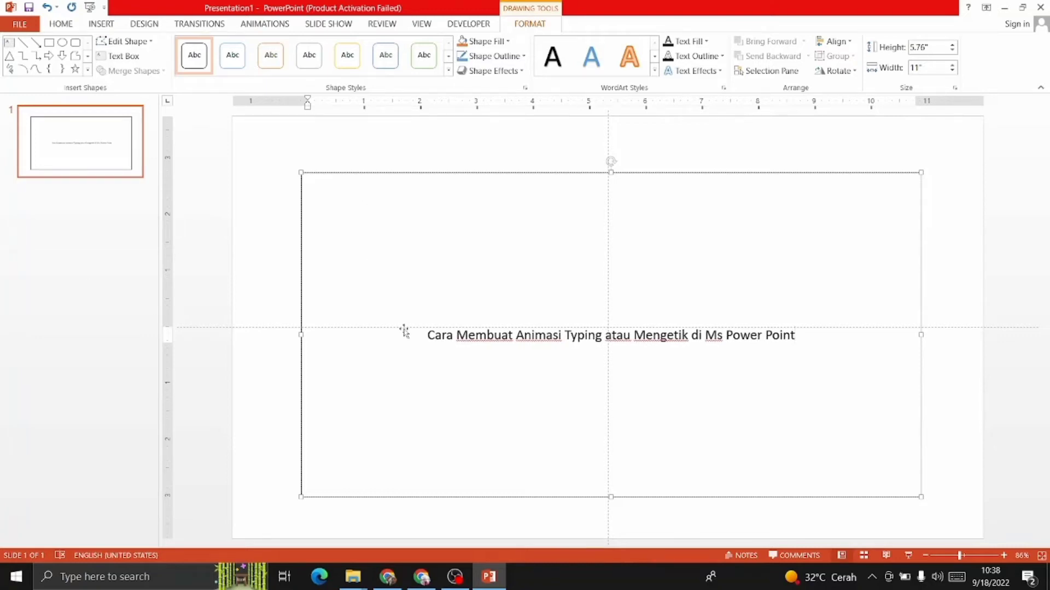
mouse_move(424, 335)
left_mouse_down()
mouse_move(534, 327)
mouse_move(492, 303)
mouse_move(435, 295)
mouse_move(434, 332)
mouse_move(877, 329)
left_mouse_up()
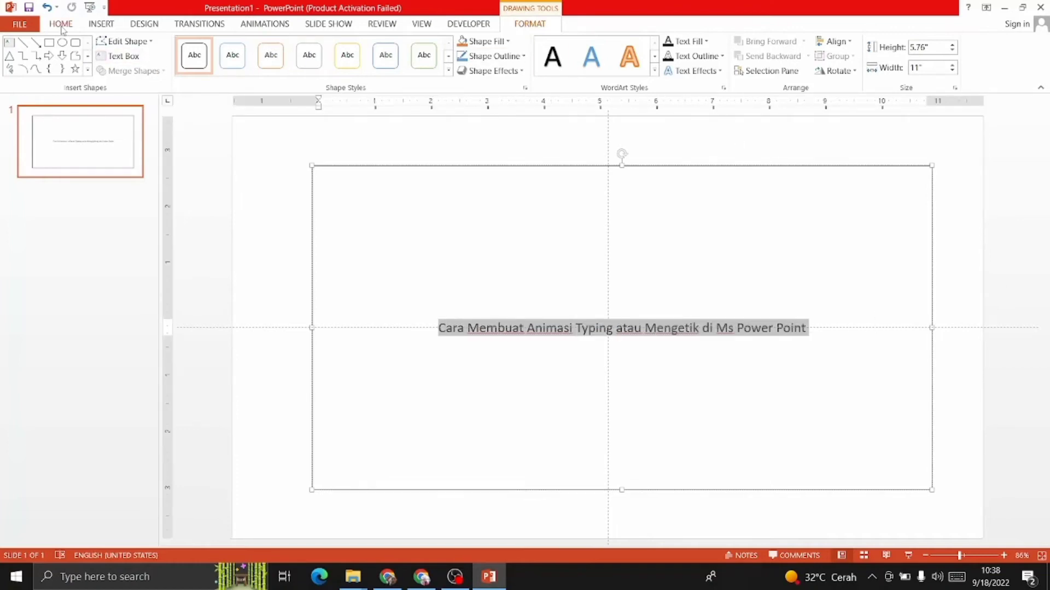
Set the title font to Adobe Garamond Pro Bold at size 60.
left_click(61, 24)
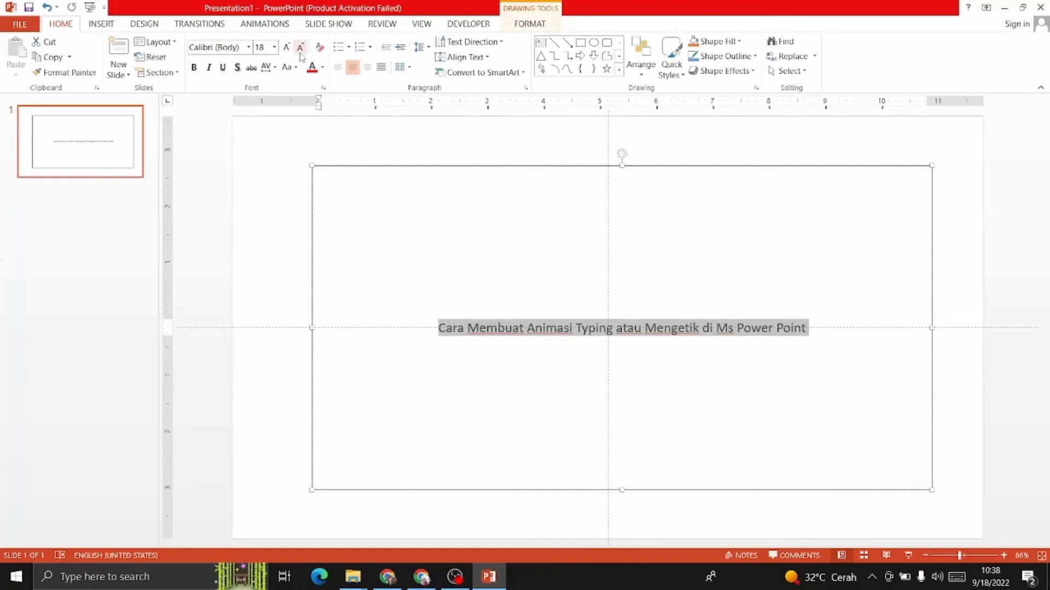
left_click(249, 48)
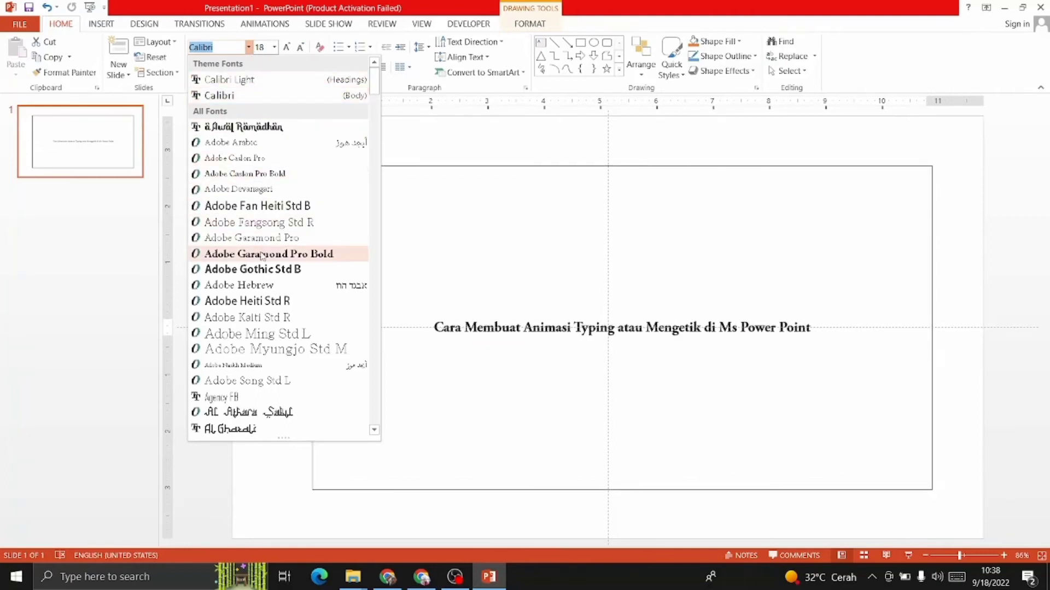
left_click(262, 255)
left_click(275, 47)
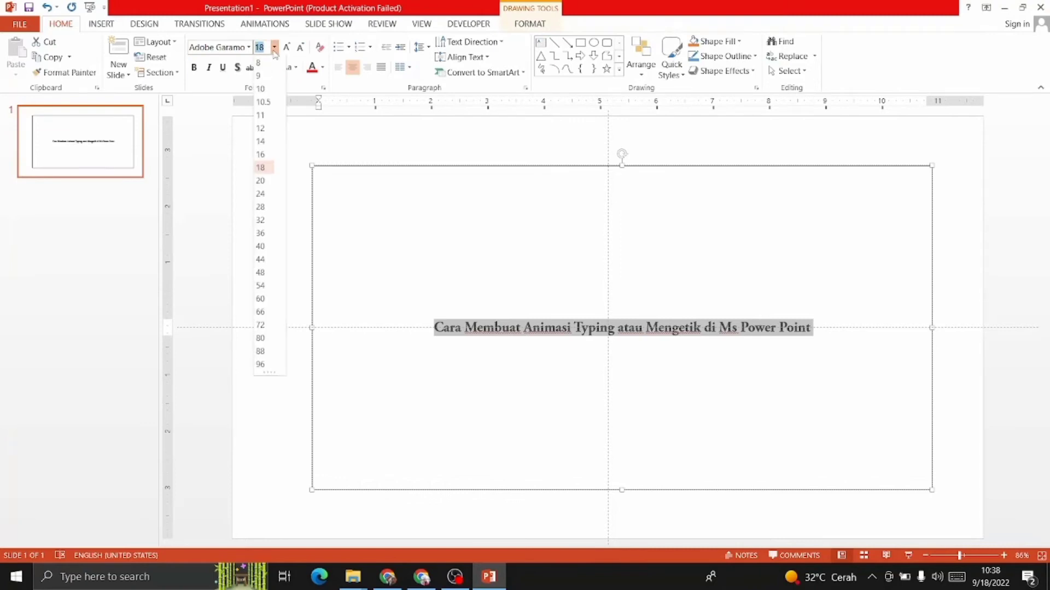
left_click(262, 298)
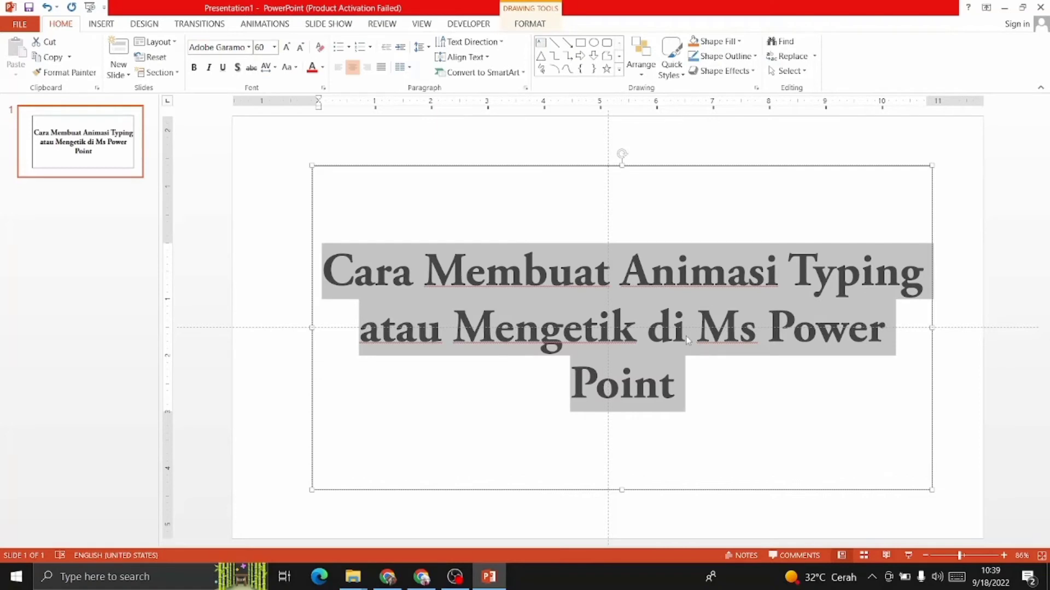
Select the entire title text and bring up the Animations options.
left_click(533, 304)
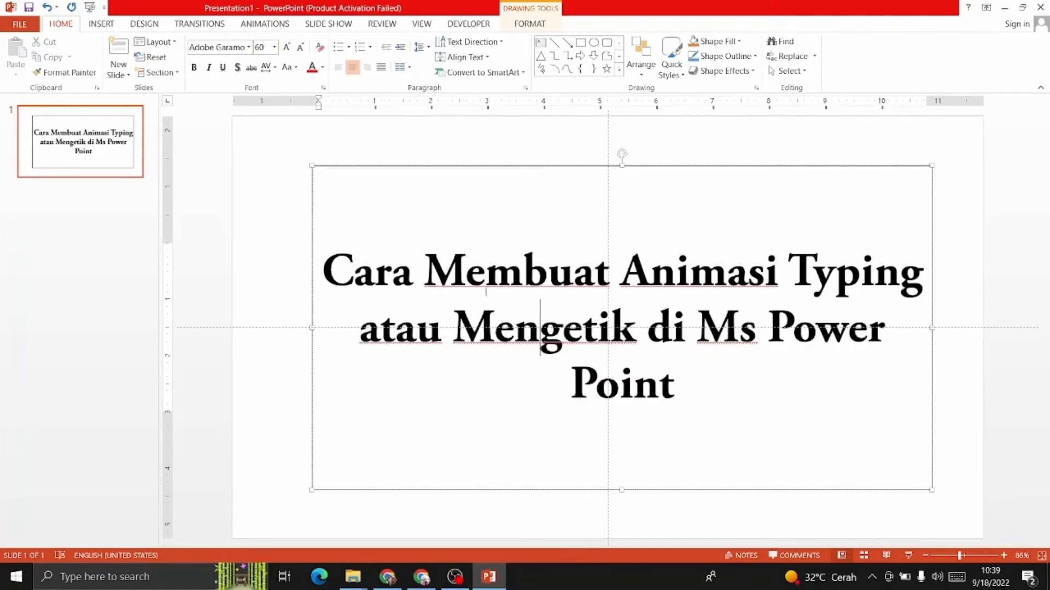
left_click_drag(322, 271, 680, 393)
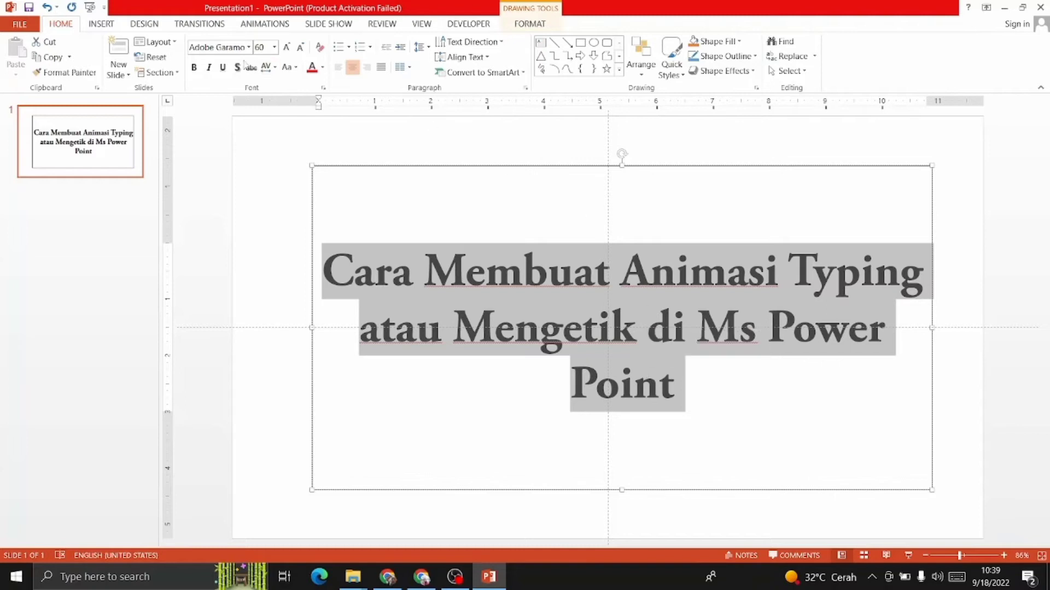
left_click(261, 24)
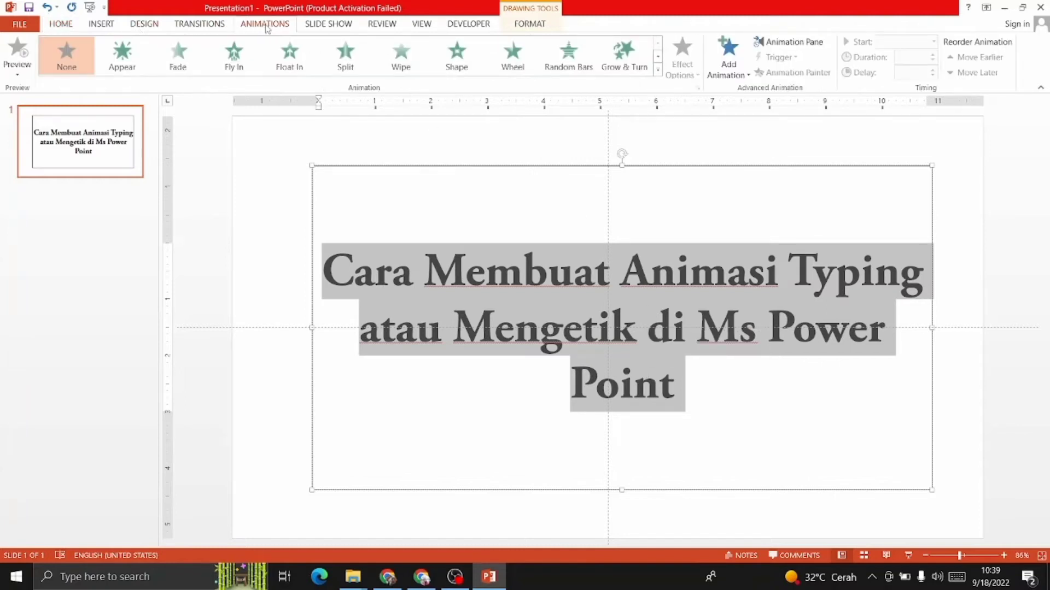
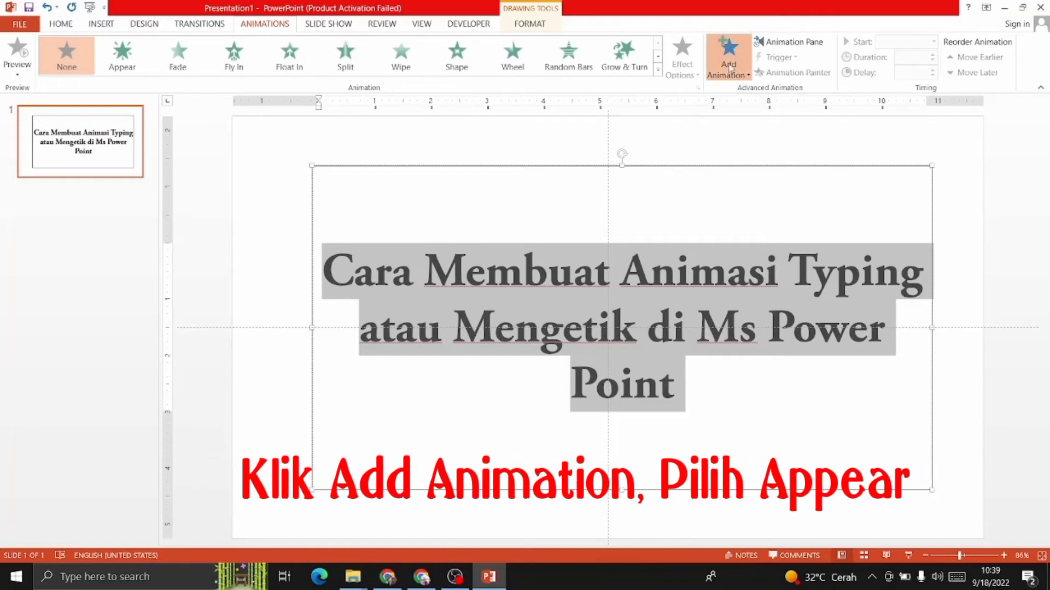
Add an Appear entrance animation to the title and show the Animation Pane.
left_click(727, 65)
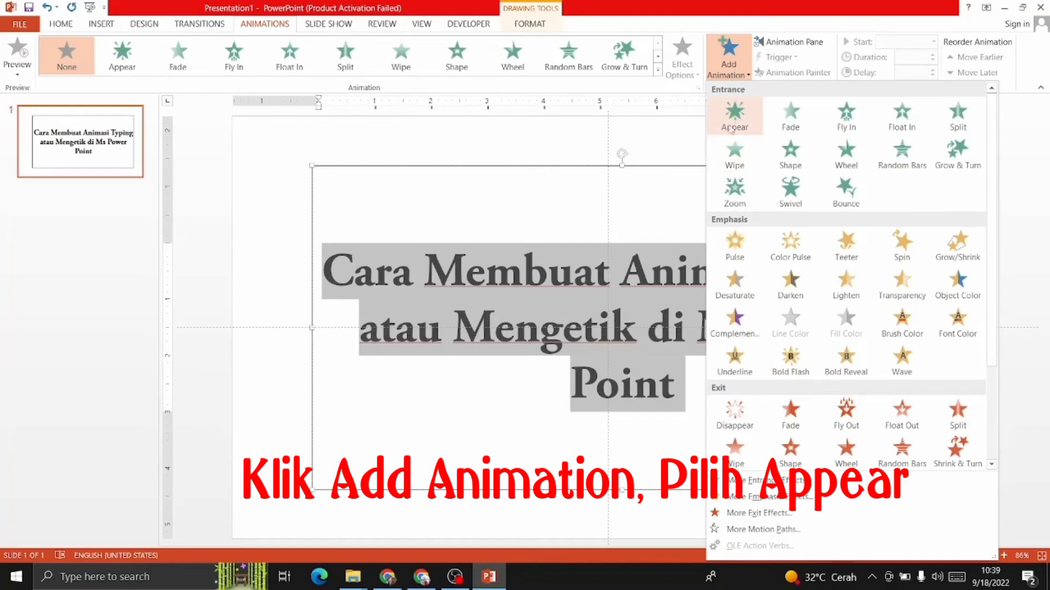
left_click(731, 117)
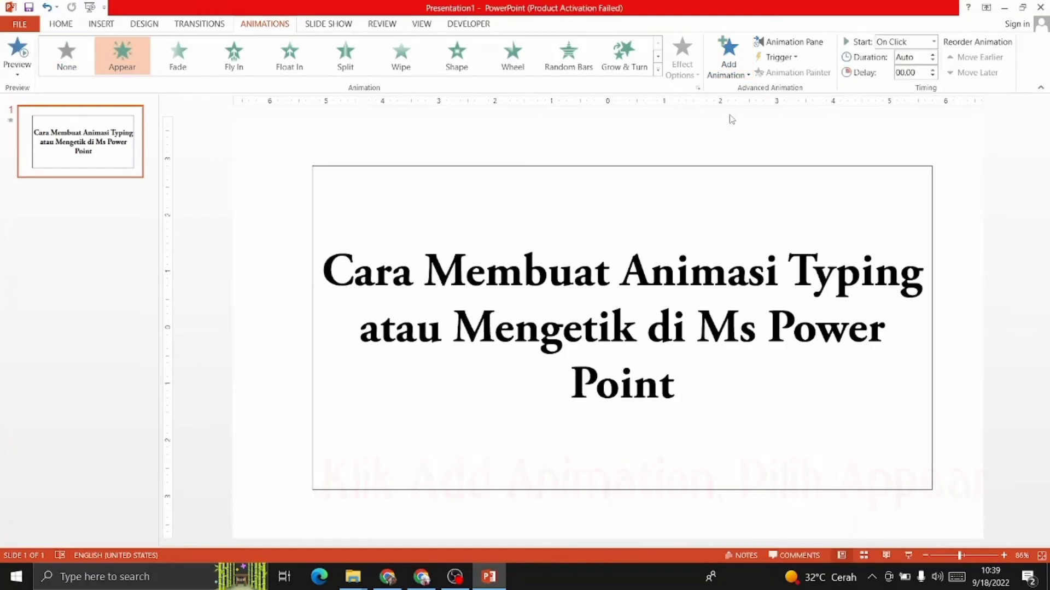
left_click(783, 43)
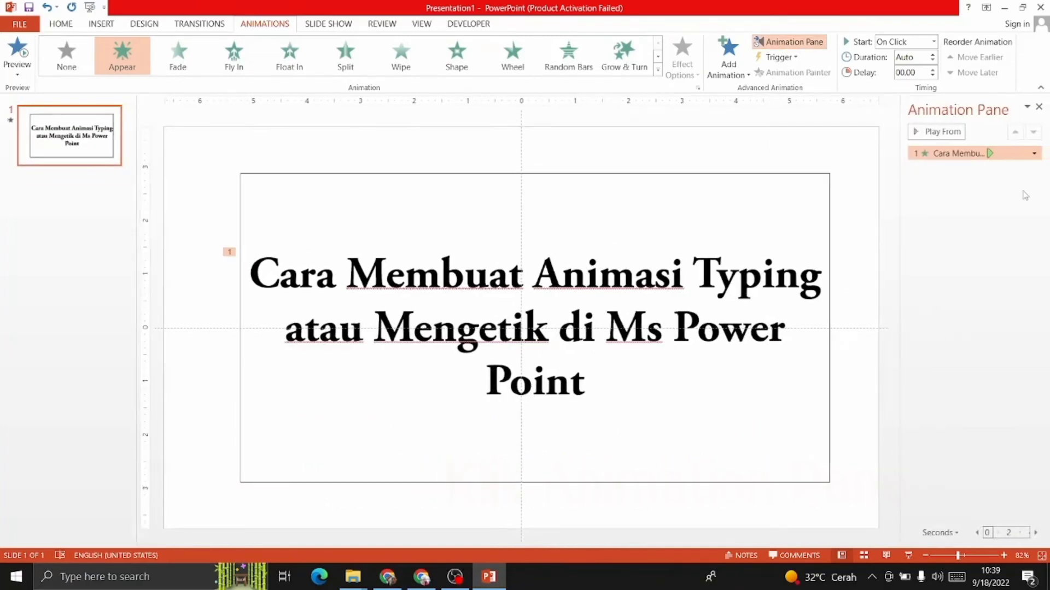
In the Appear effect options, animate the title text by letter with a 0.1-second delay.
right_click(962, 154)
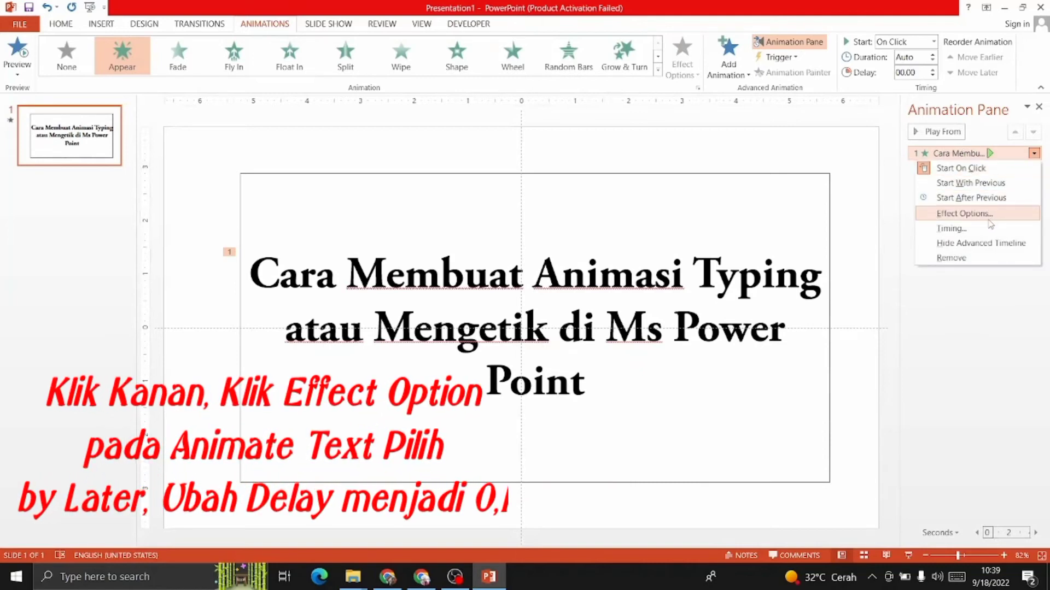
left_click(980, 215)
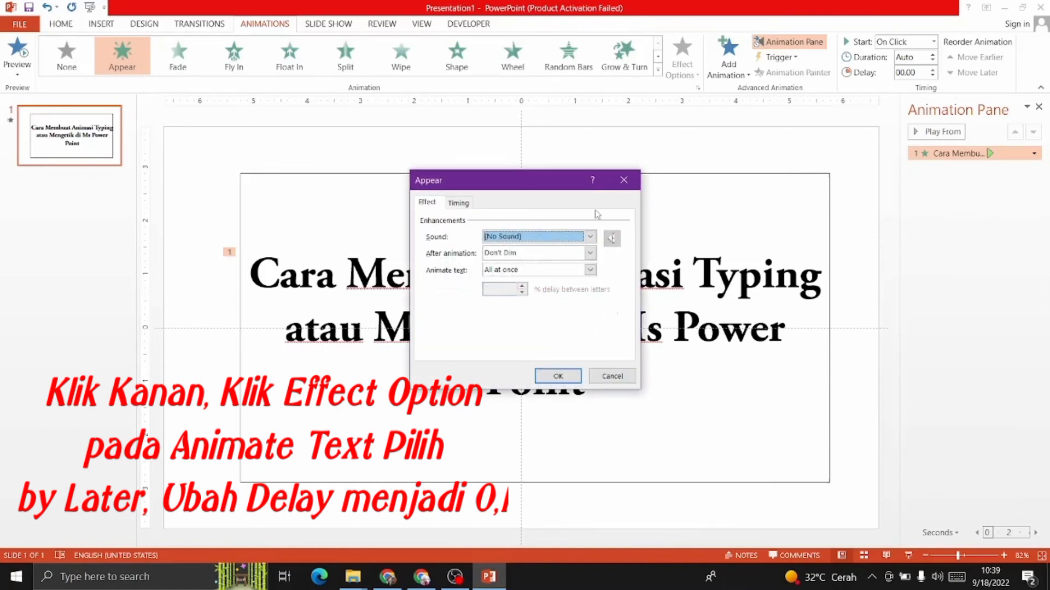
left_click(590, 270)
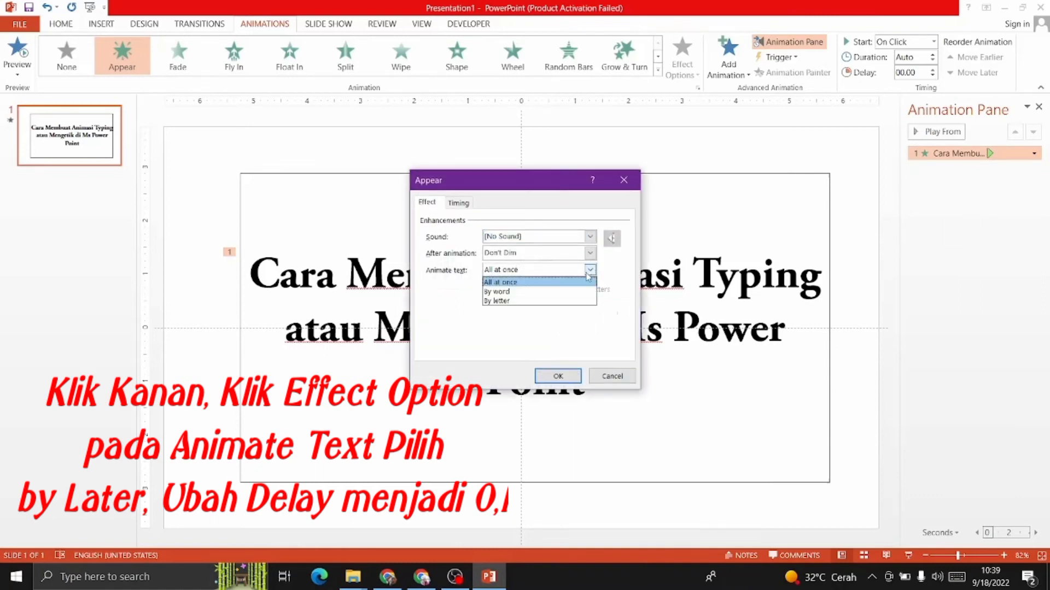
left_click(553, 301)
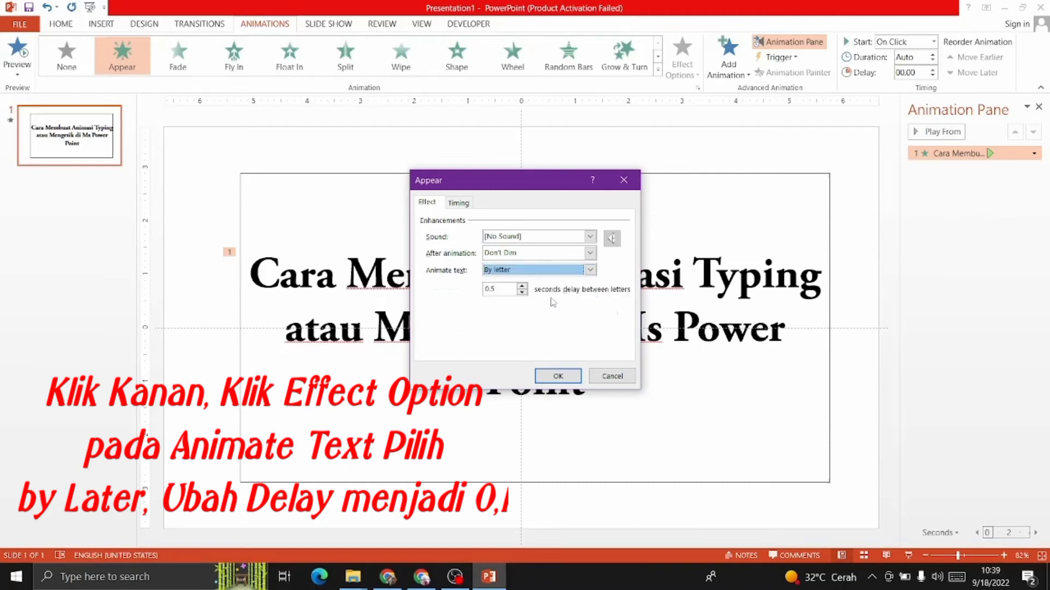
left_click(522, 292)
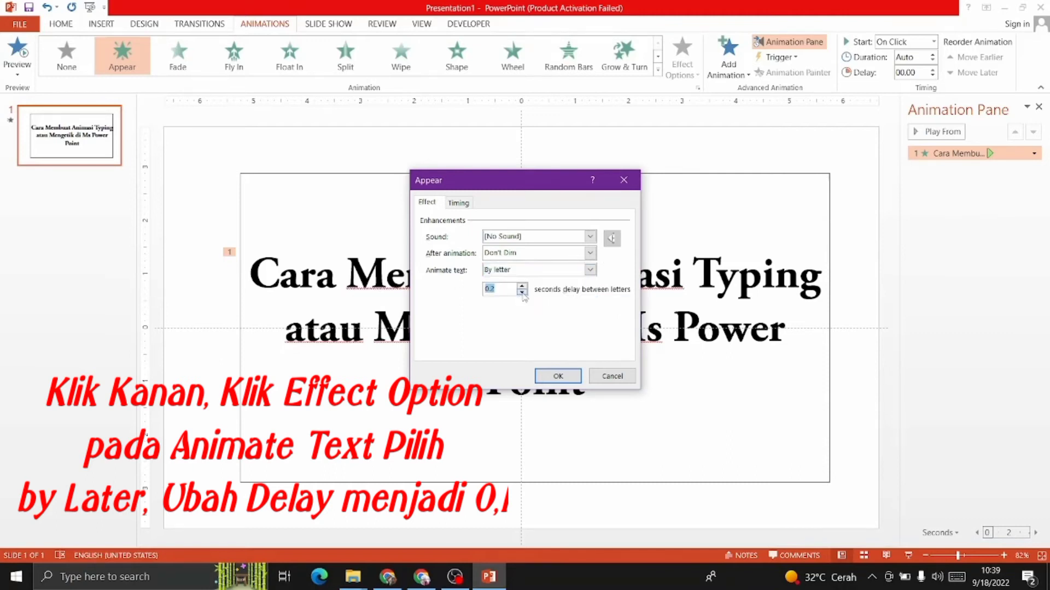
left_click(556, 377)
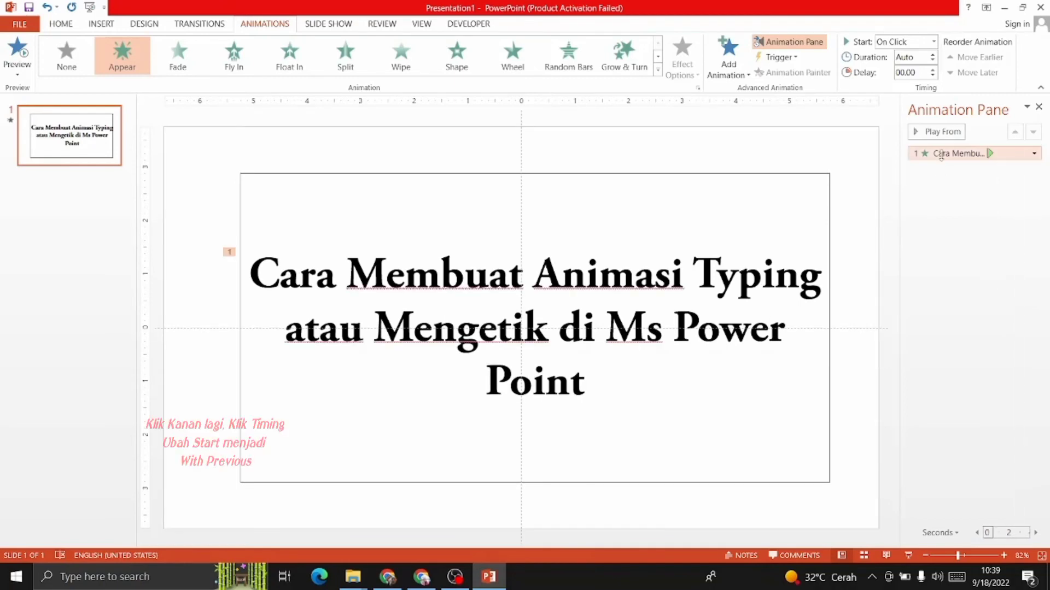
Set the title animation's Start timing to With Previous.
right_click(940, 155)
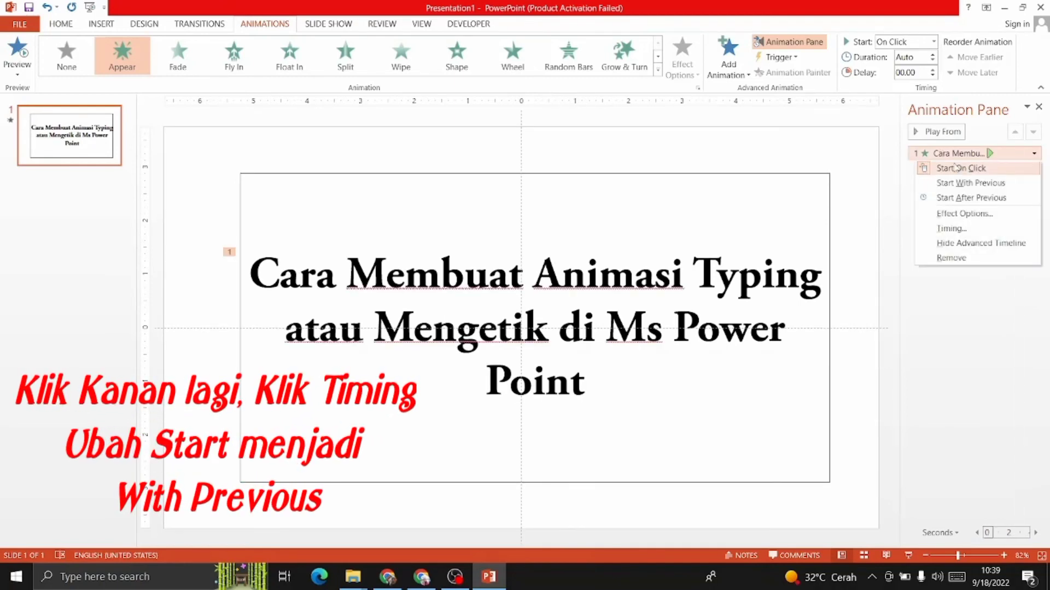
left_click(951, 228)
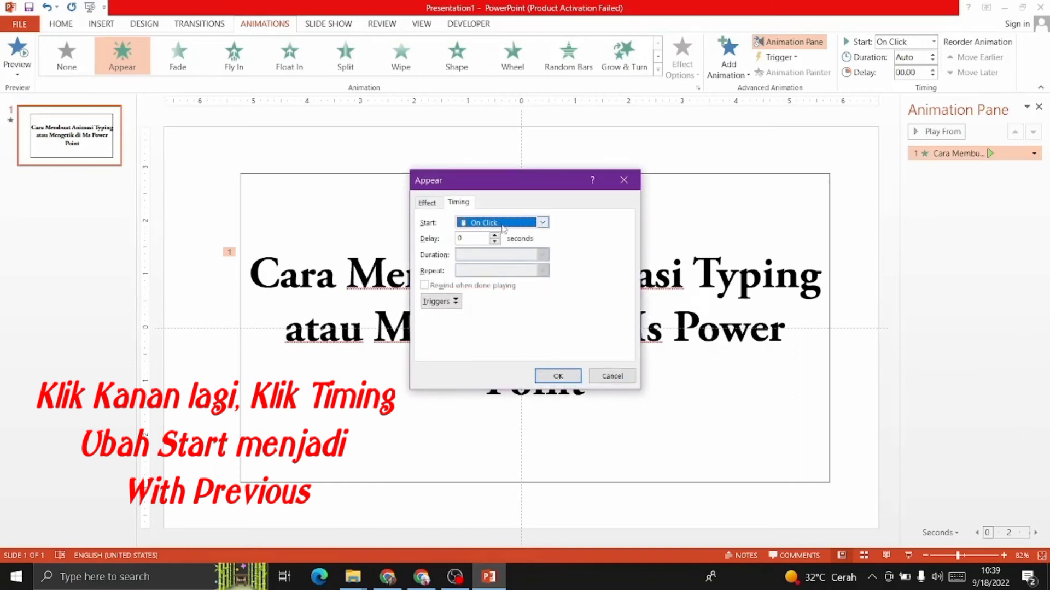
left_click(546, 225)
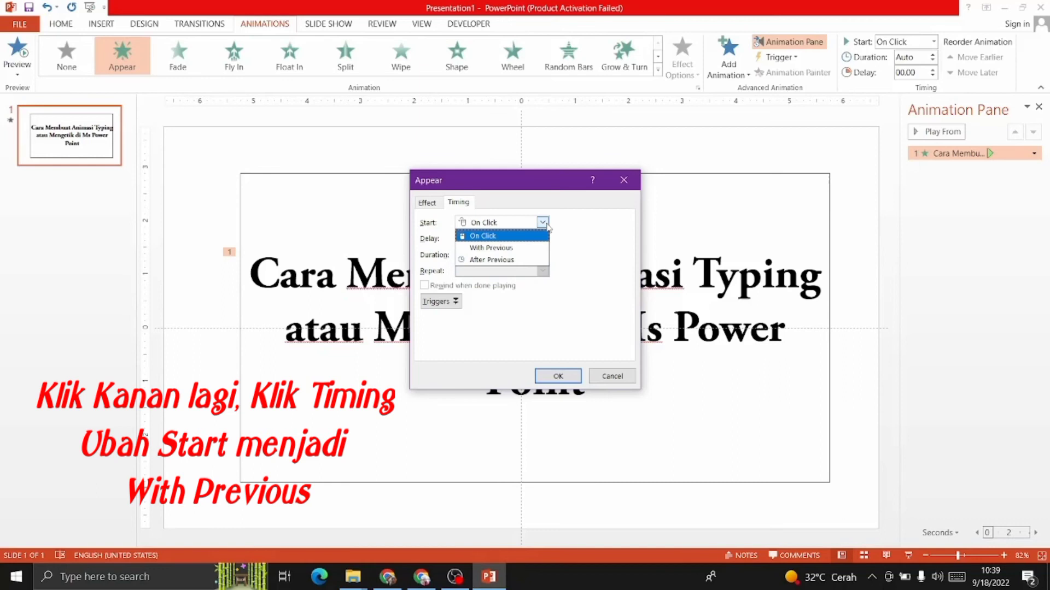
left_click(509, 249)
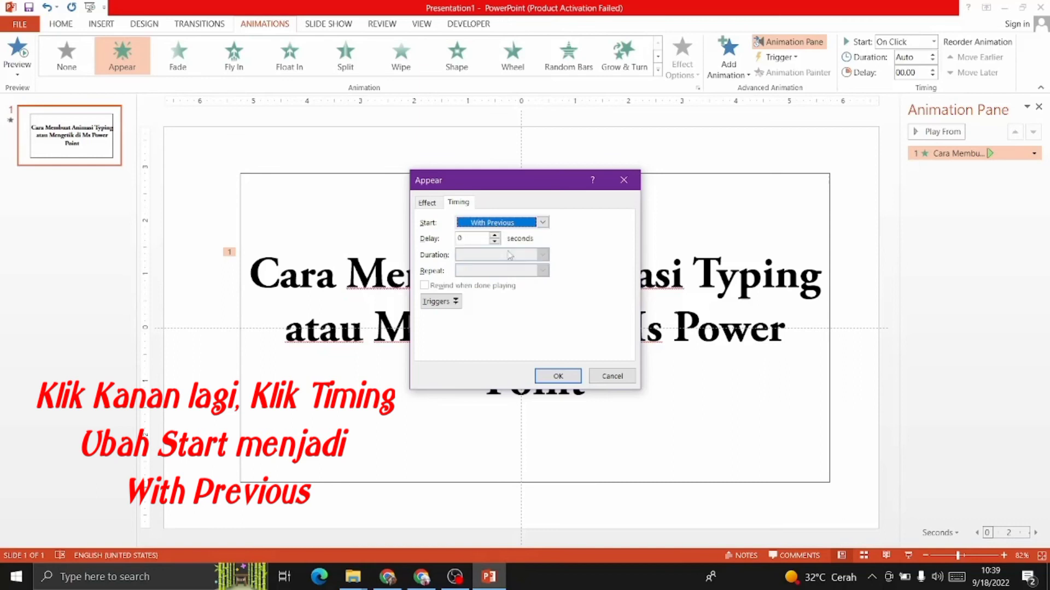
left_click(558, 376)
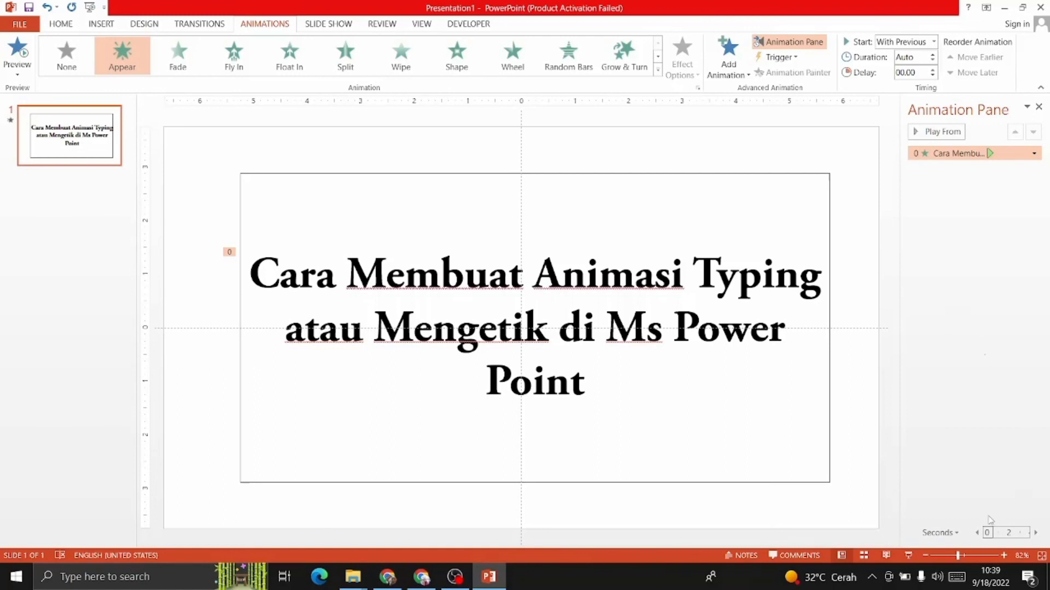
Play the slide show to preview the title typing out letter by letter.
left_click(909, 557)
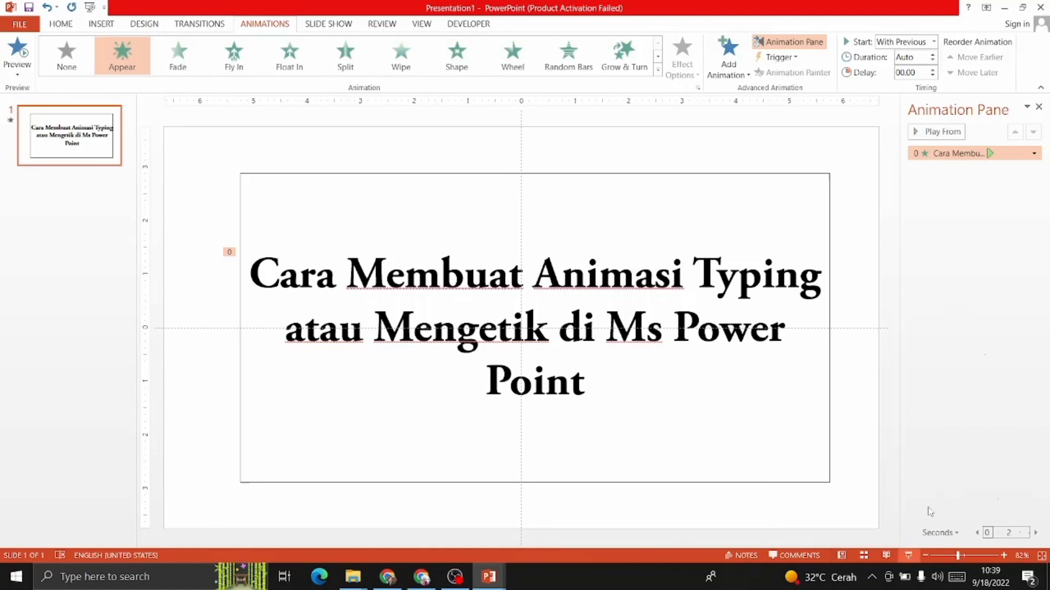